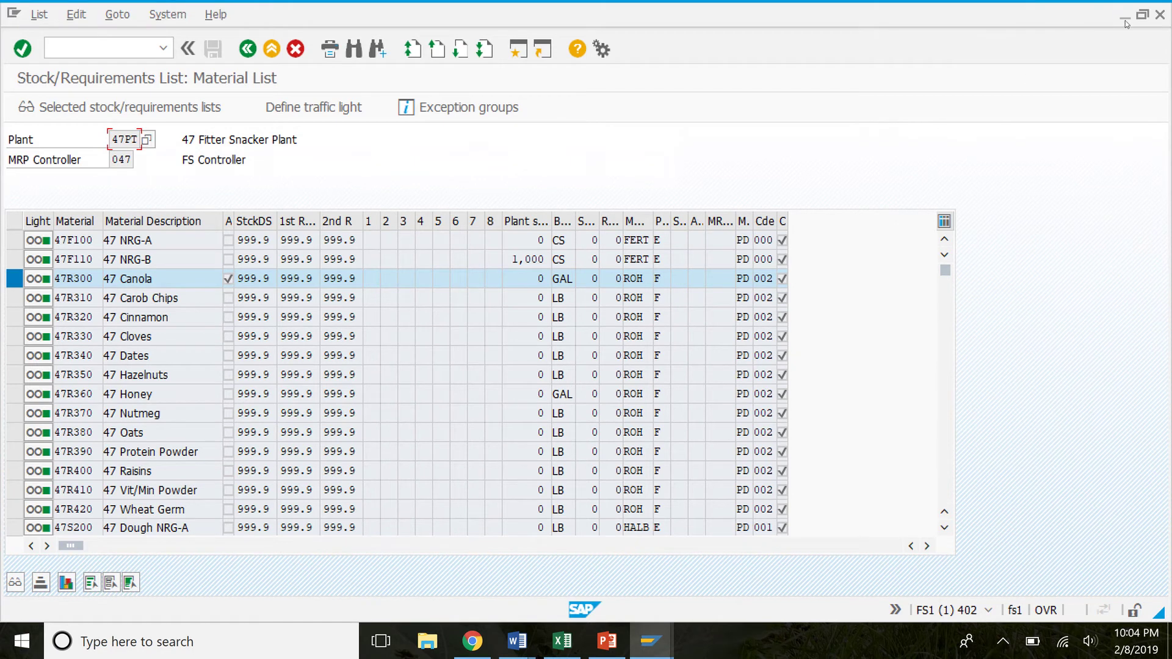
# Step: Open a second SAP session and keep the plant 47PT Stock/Requirements List in front
pyautogui.click(1140, 16)
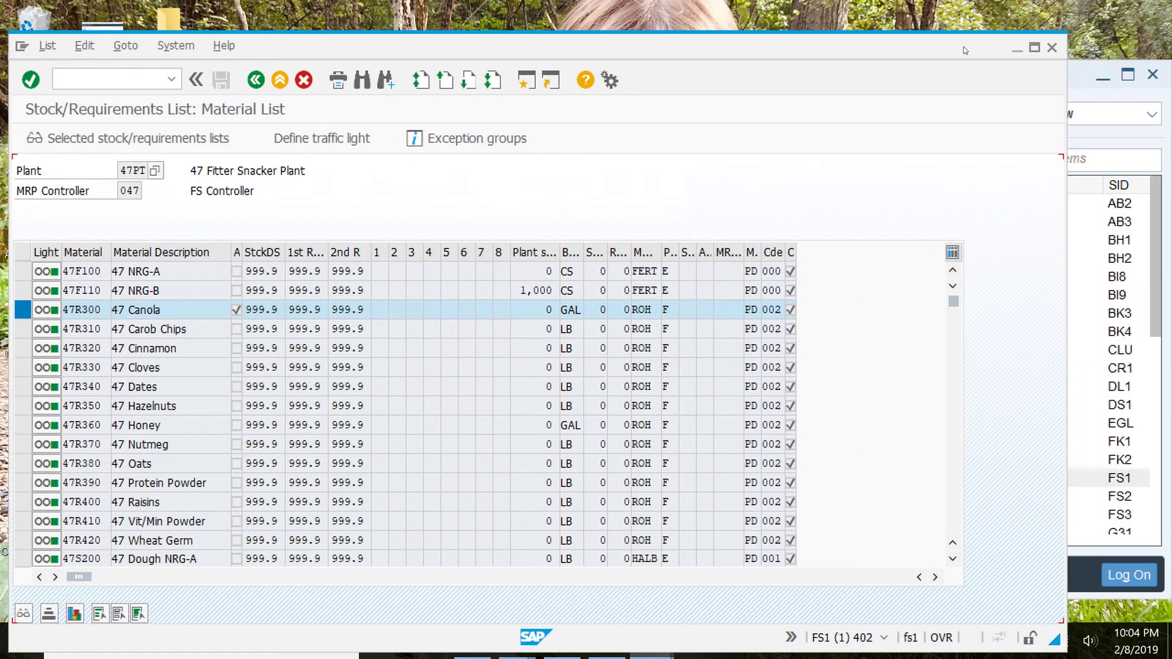
pyautogui.moveTo(964, 47); pyautogui.dragTo(965, 20)
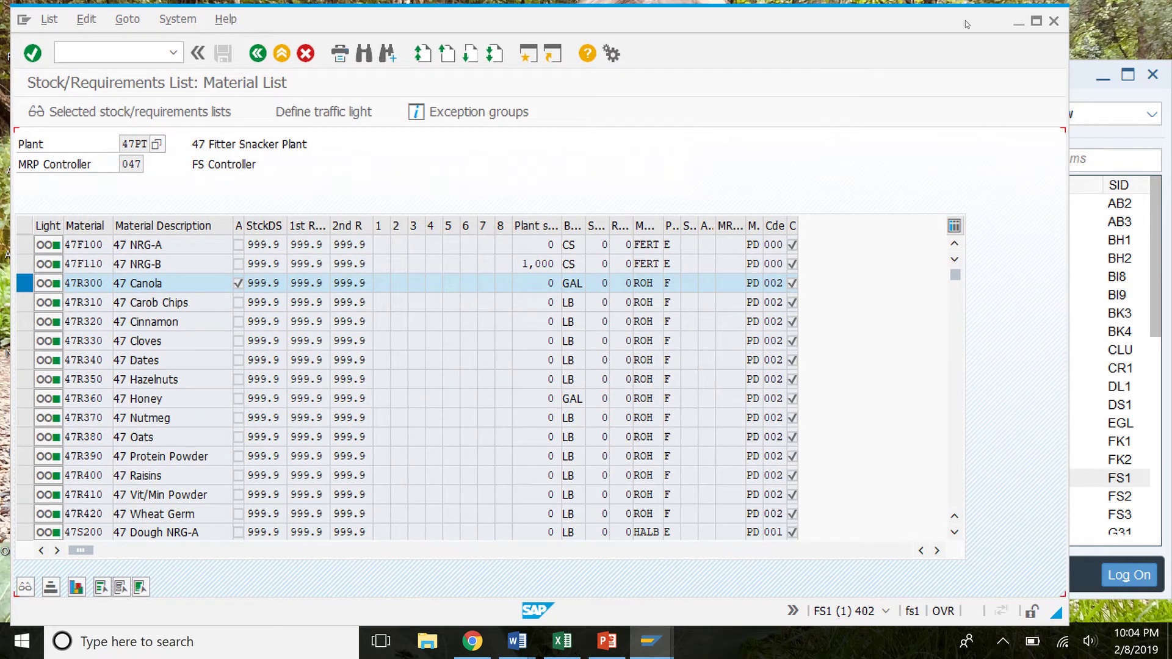
pyautogui.click(178, 20)
pyautogui.click(183, 40)
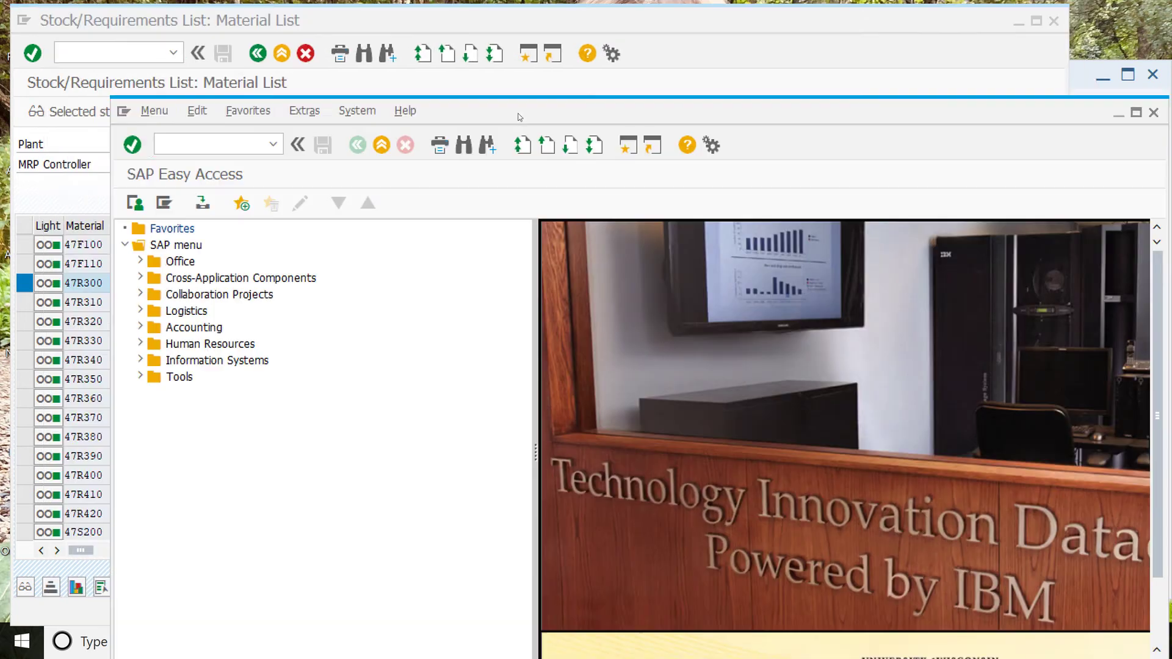
pyautogui.moveTo(519, 117); pyautogui.dragTo(514, 77)
pyautogui.click(435, 20)
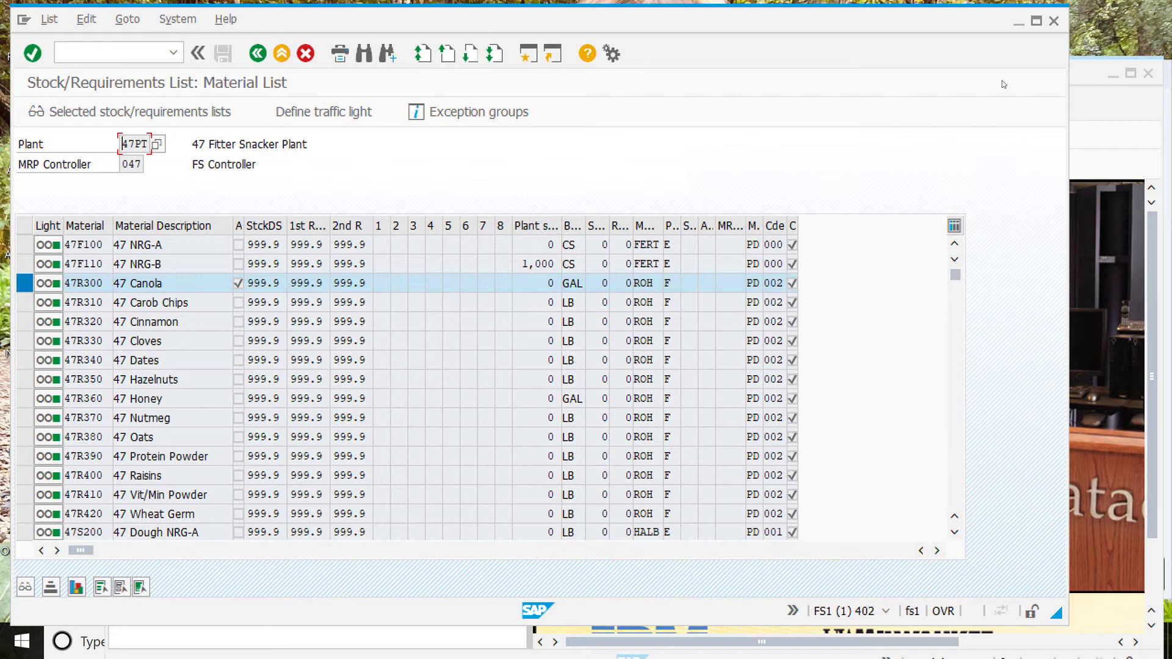
# Step: In Easy Access, go to Logistics > Production > SOP > Planning > For Product Group > Create
pyautogui.click(1088, 115)
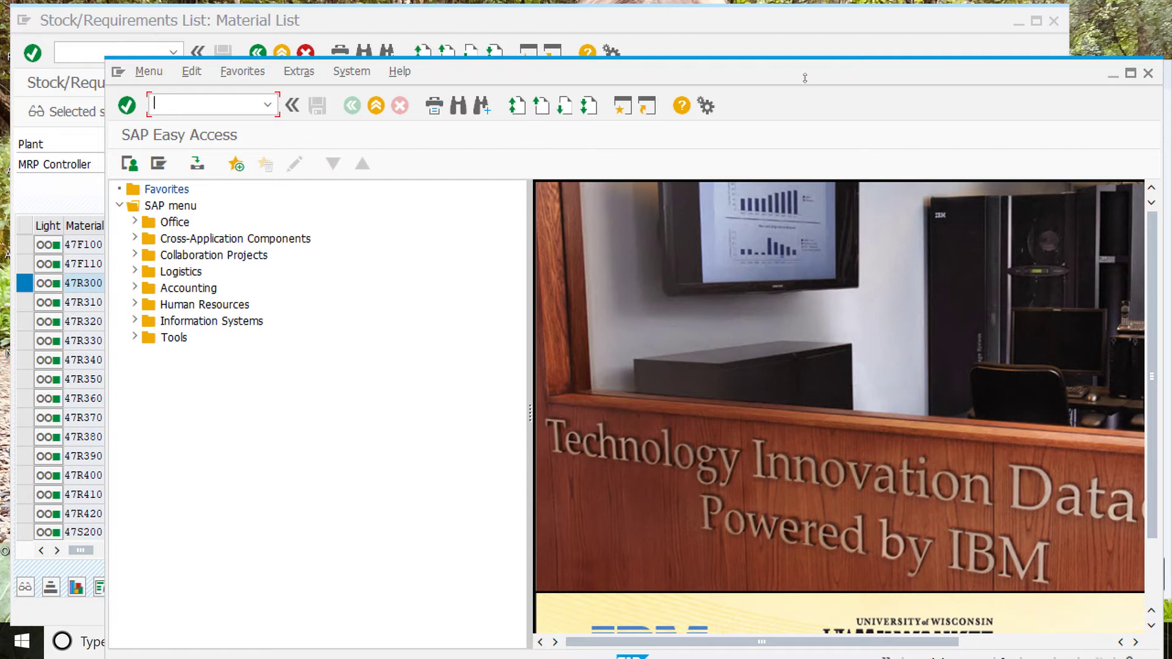
pyautogui.moveTo(805, 77); pyautogui.dragTo(786, 60)
pyautogui.doubleClick(159, 255)
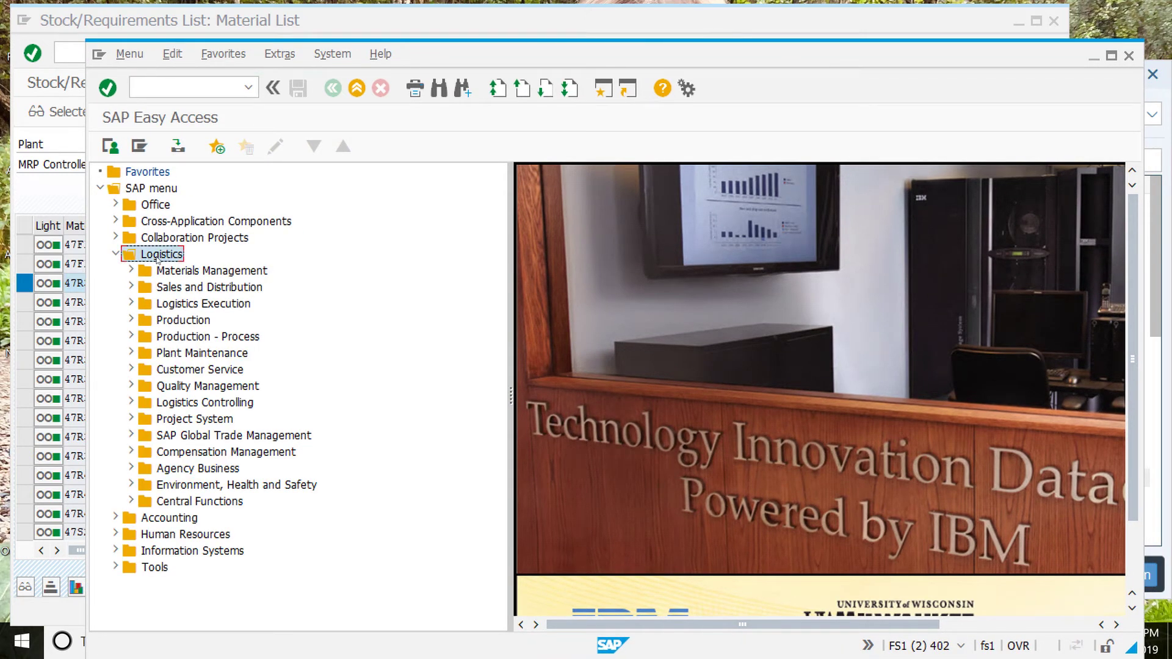
pyautogui.doubleClick(199, 321)
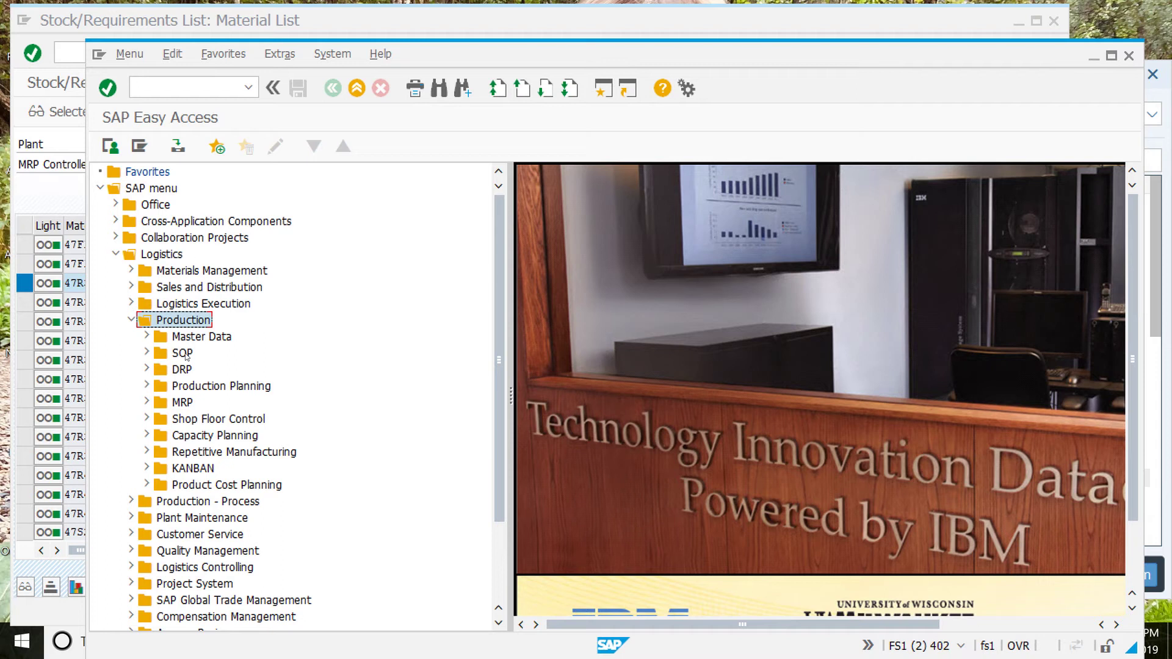
pyautogui.doubleClick(186, 357)
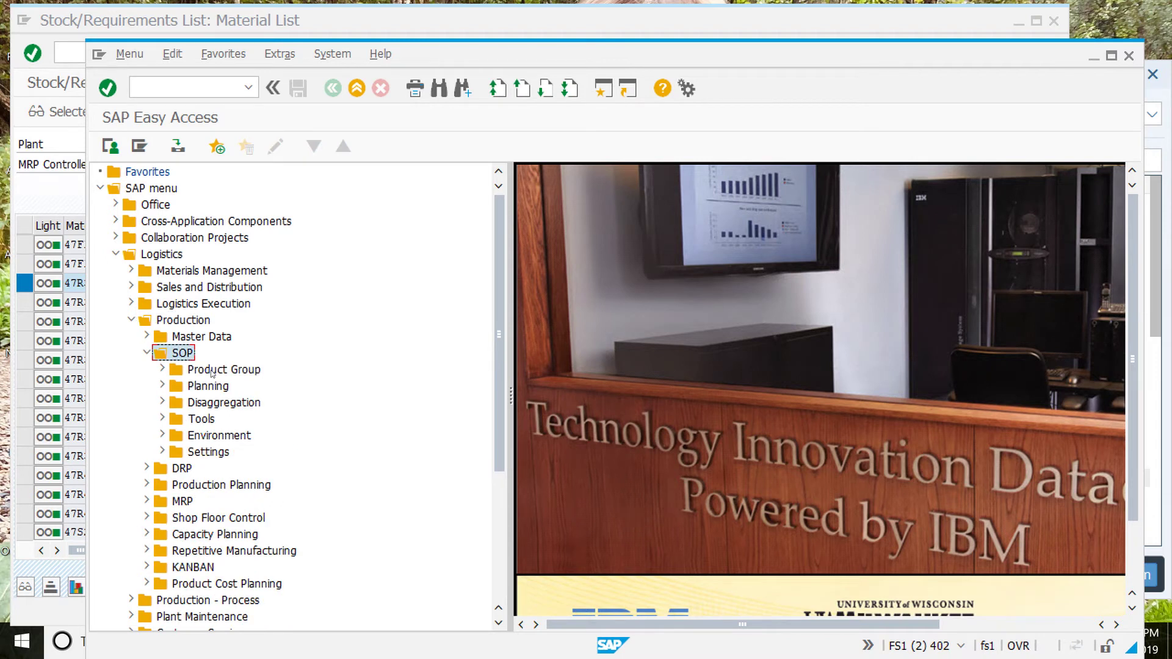
pyautogui.click(223, 388)
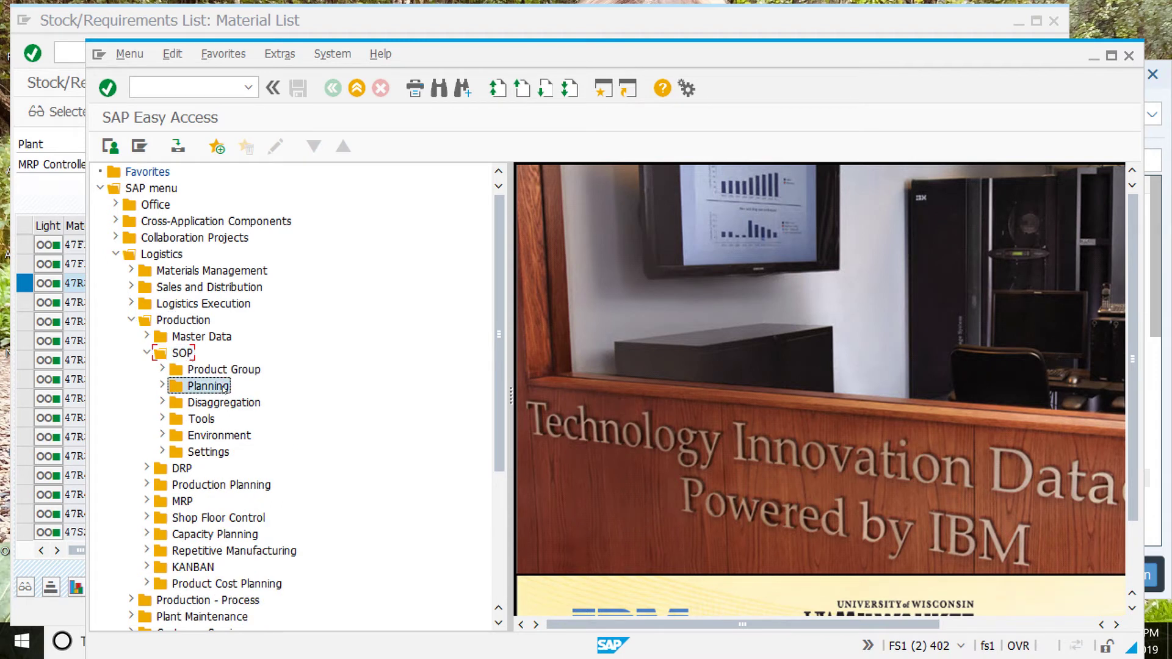
pyautogui.doubleClick(223, 388)
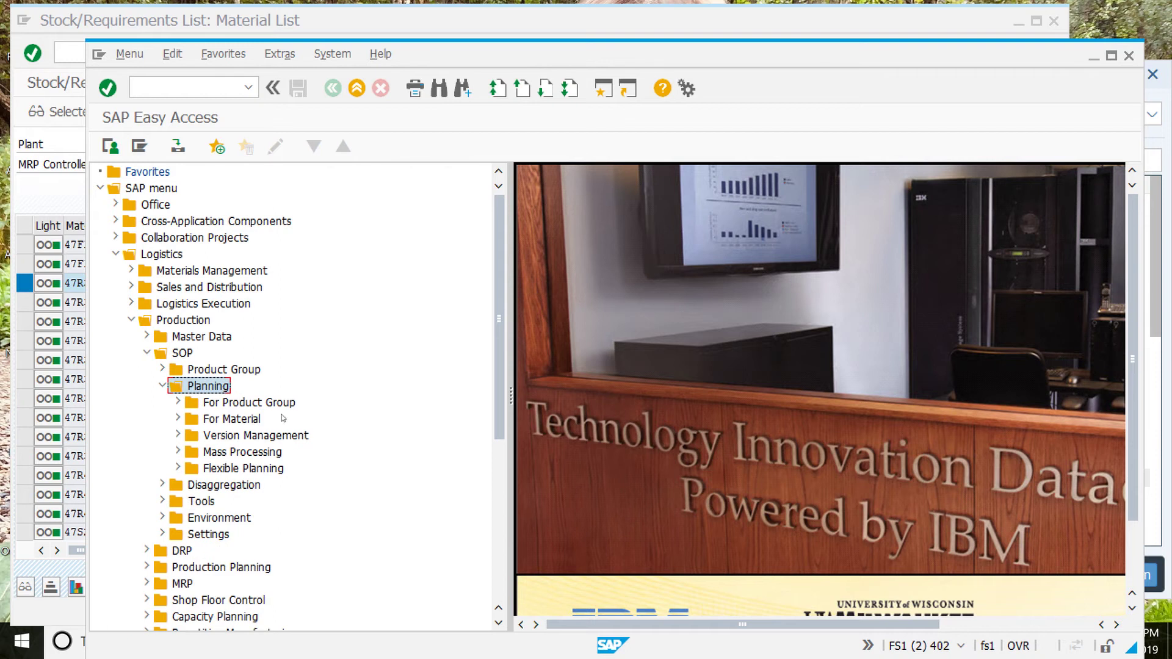
pyautogui.doubleClick(240, 403)
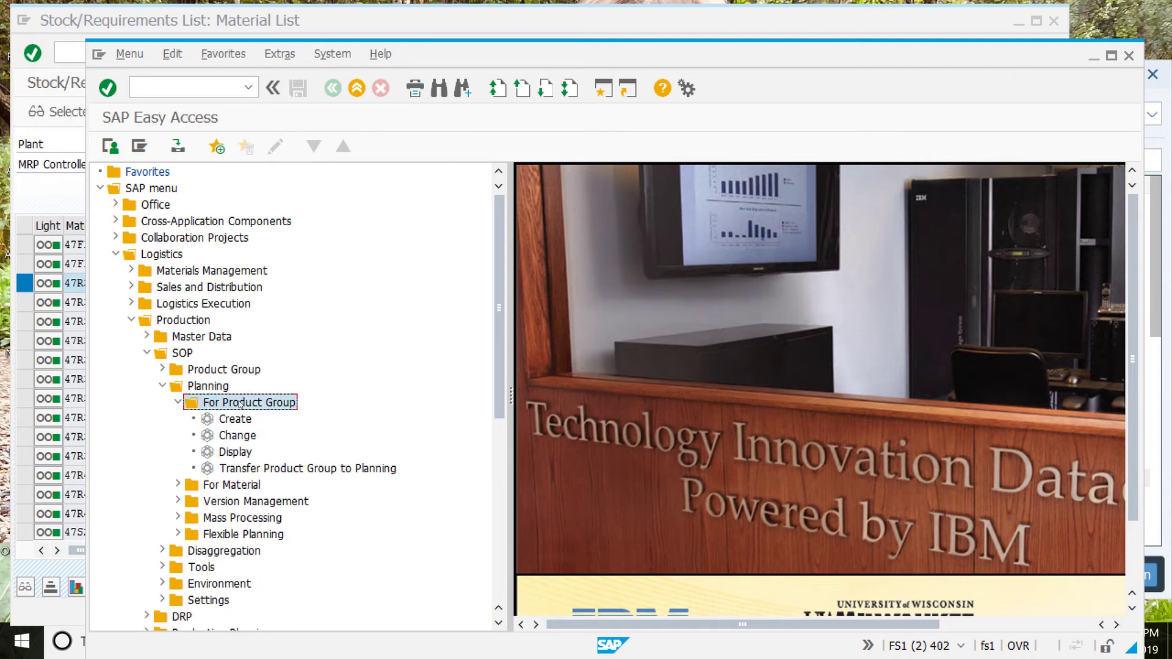
pyautogui.doubleClick(243, 421)
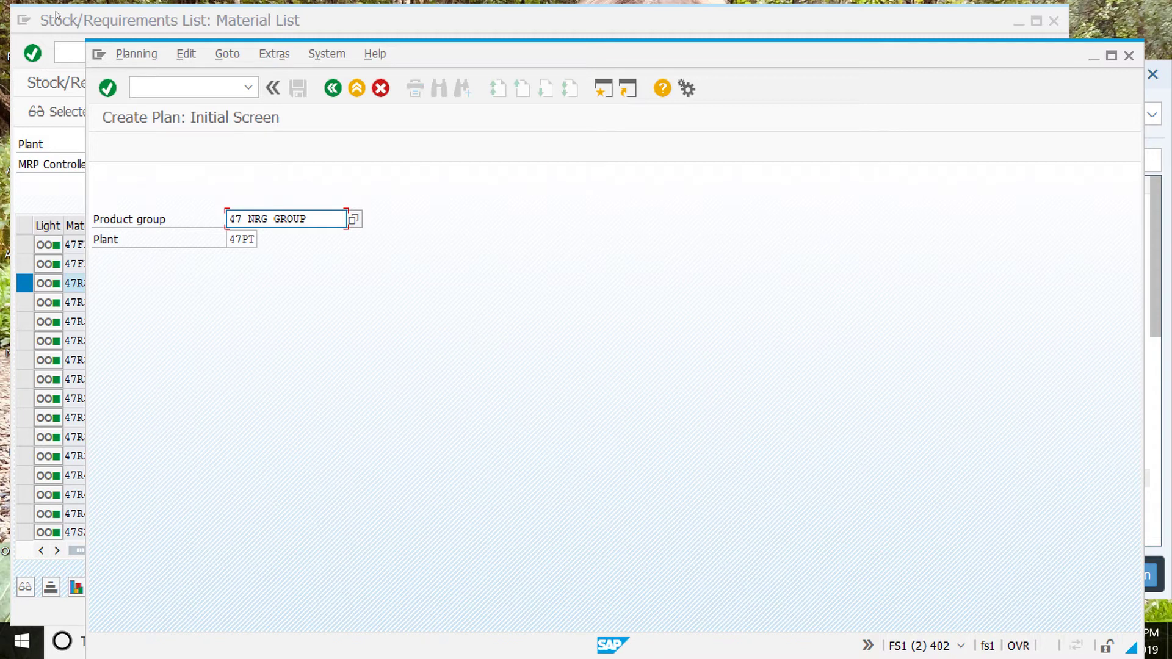
# Step: Confirm product group 47 NRG GROUP at plant 47PT and accept new version 003
pyautogui.click(107, 90)
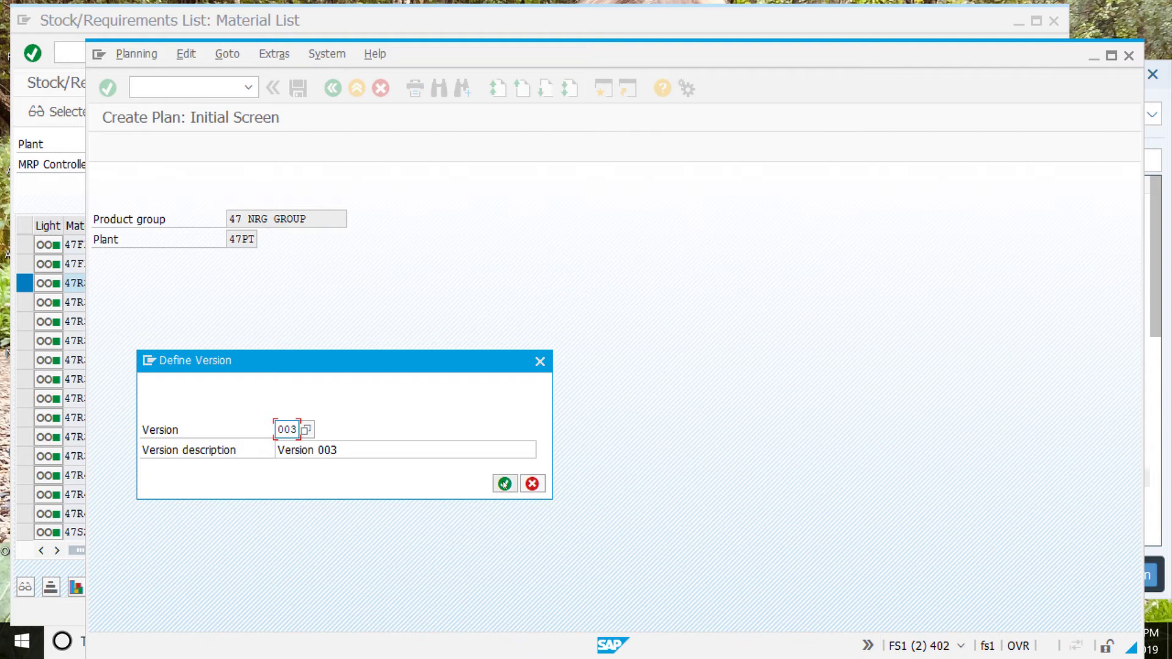
pyautogui.click(504, 483)
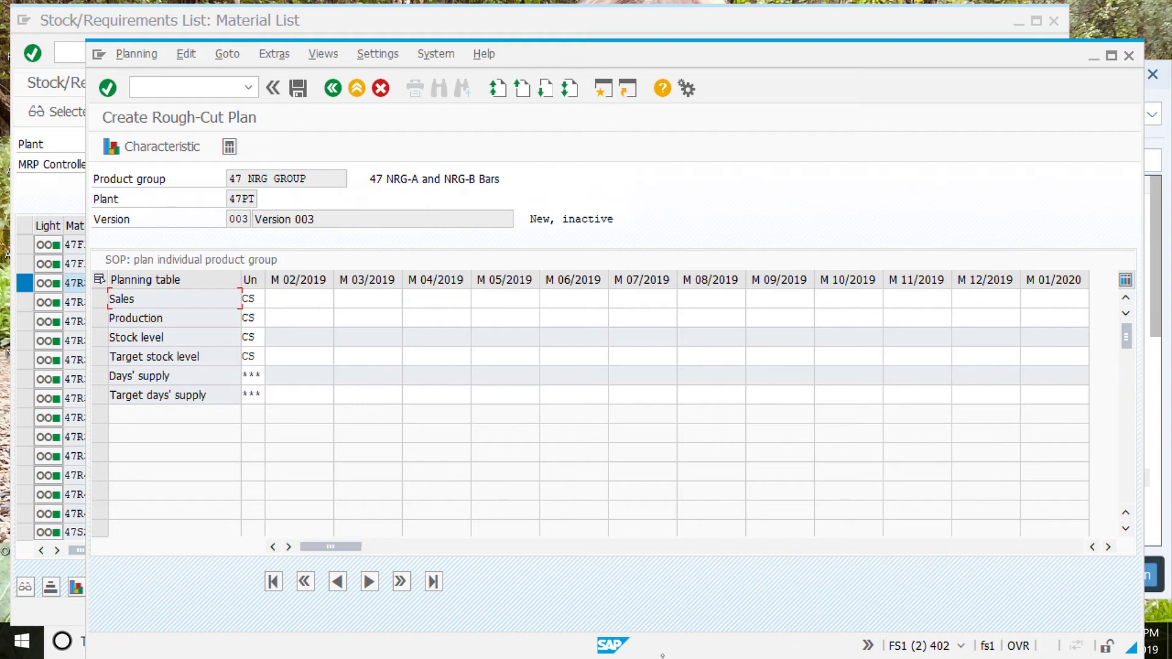
# Step: Enter sales of 10, 30 and 50 for M 03/2019, M 04/2019 and M 05/2019
pyautogui.click(295, 297)
pyautogui.click(362, 300)
pyautogui.write('10')
pyautogui.click(423, 293)
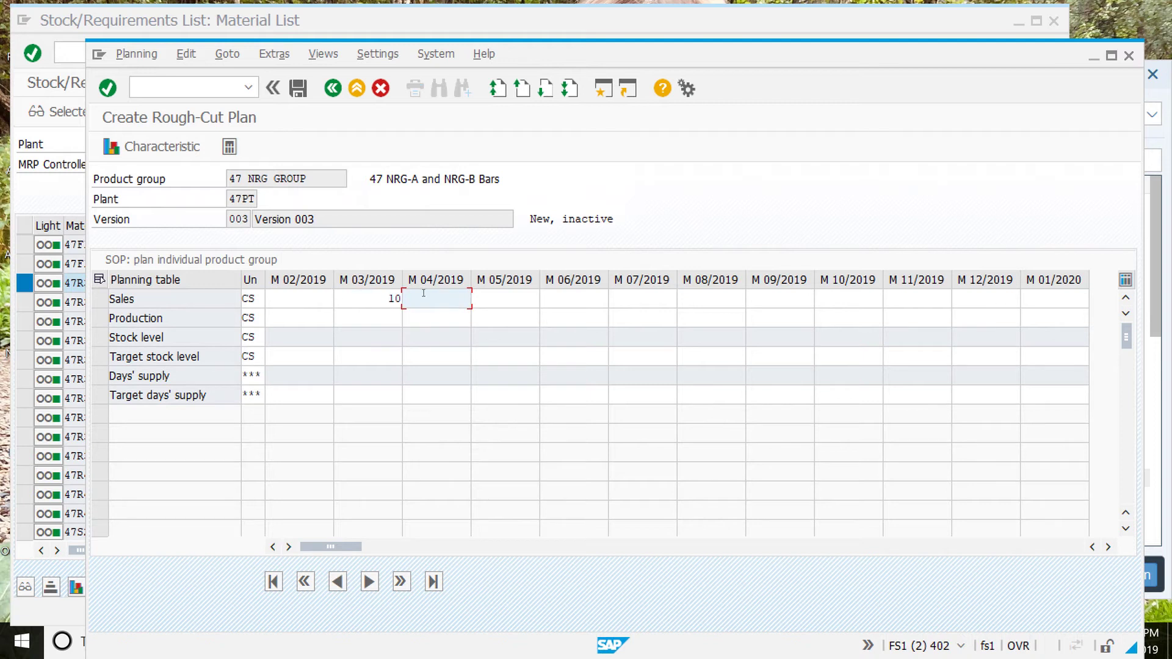
pyautogui.write('30')
pyautogui.press('Return')
pyautogui.click(506, 295)
pyautogui.write('50')
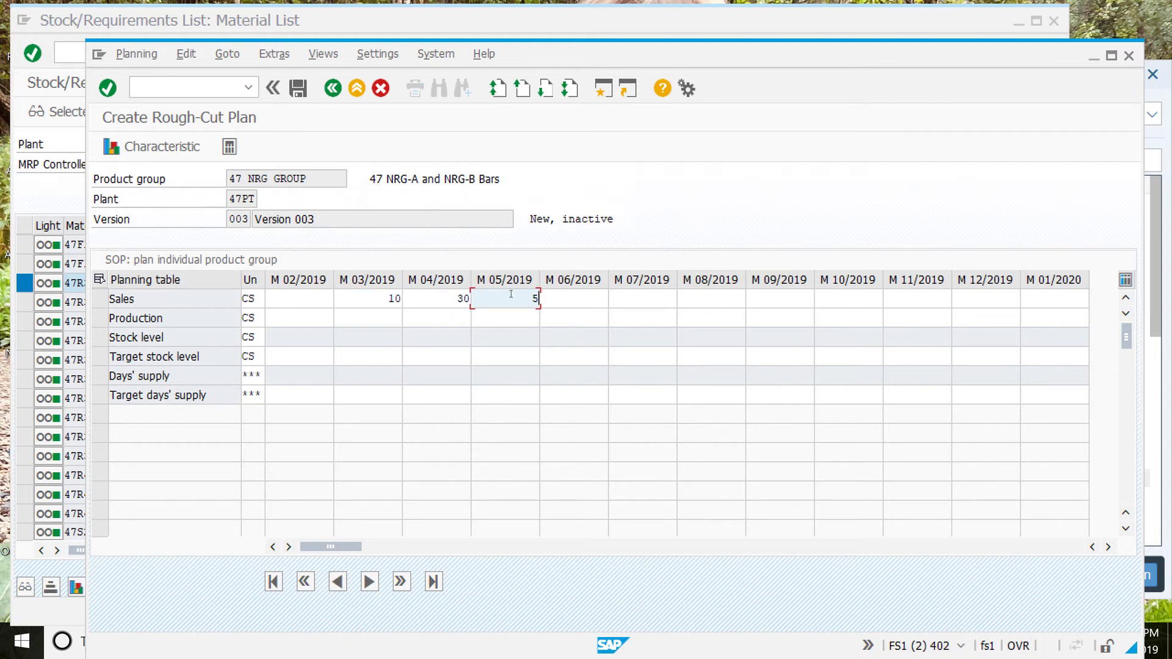
pyautogui.press('Return')
# Step: Create the production plan synchronous to sales, giving 10, 30 and 50 for March–May 2019
pyautogui.click(184, 55)
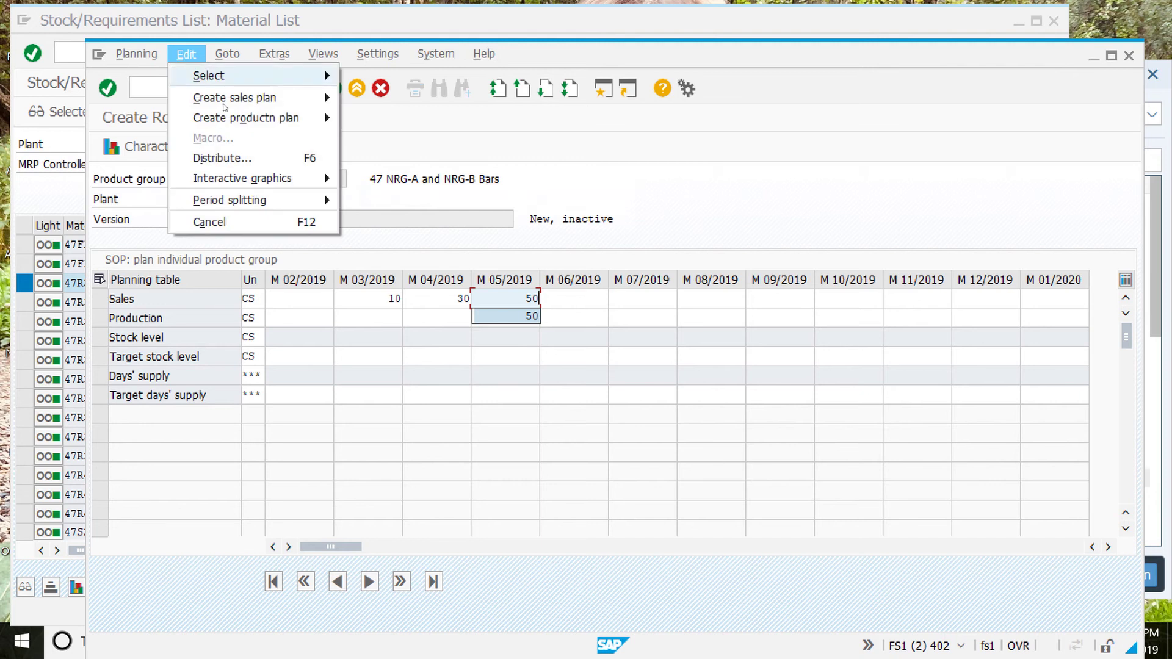
pyautogui.moveTo(227, 100)
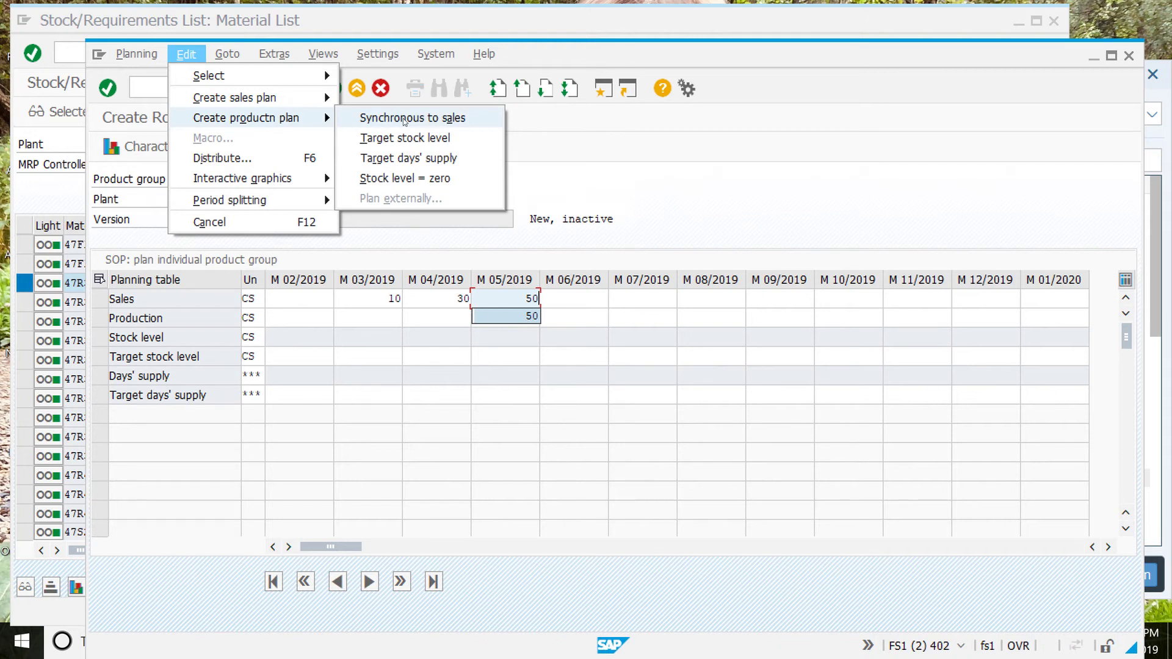
pyautogui.click(403, 118)
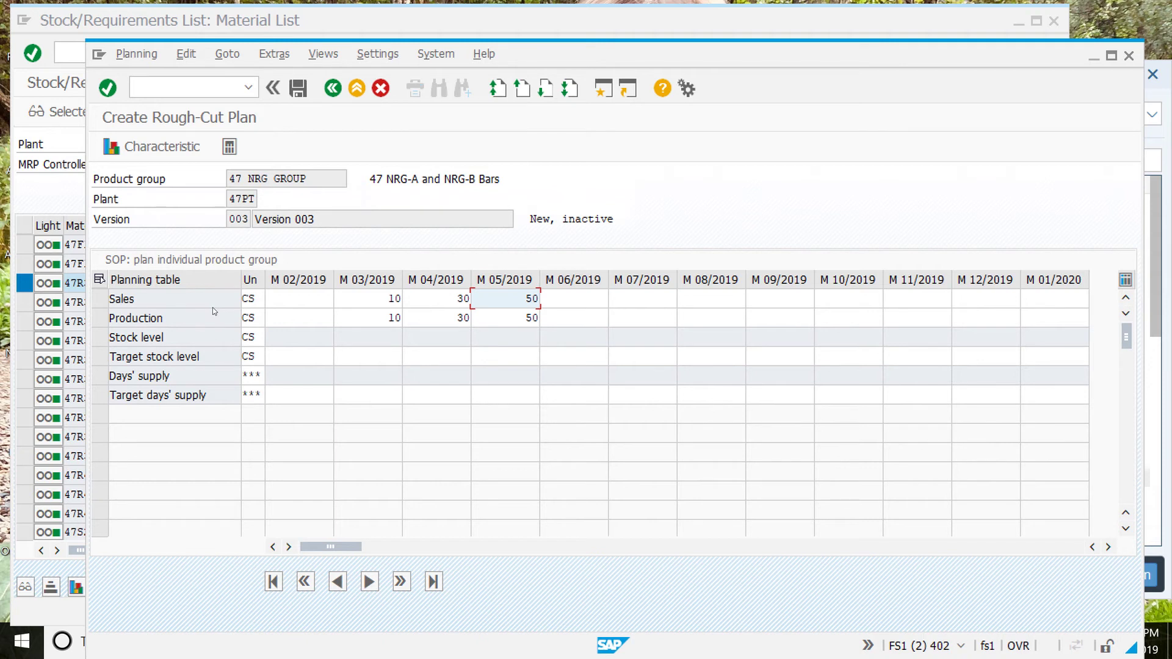
# Step: Enter target stock levels of 5, 15 and 25 for M 03/2019 through M 05/2019
pyautogui.click(376, 357)
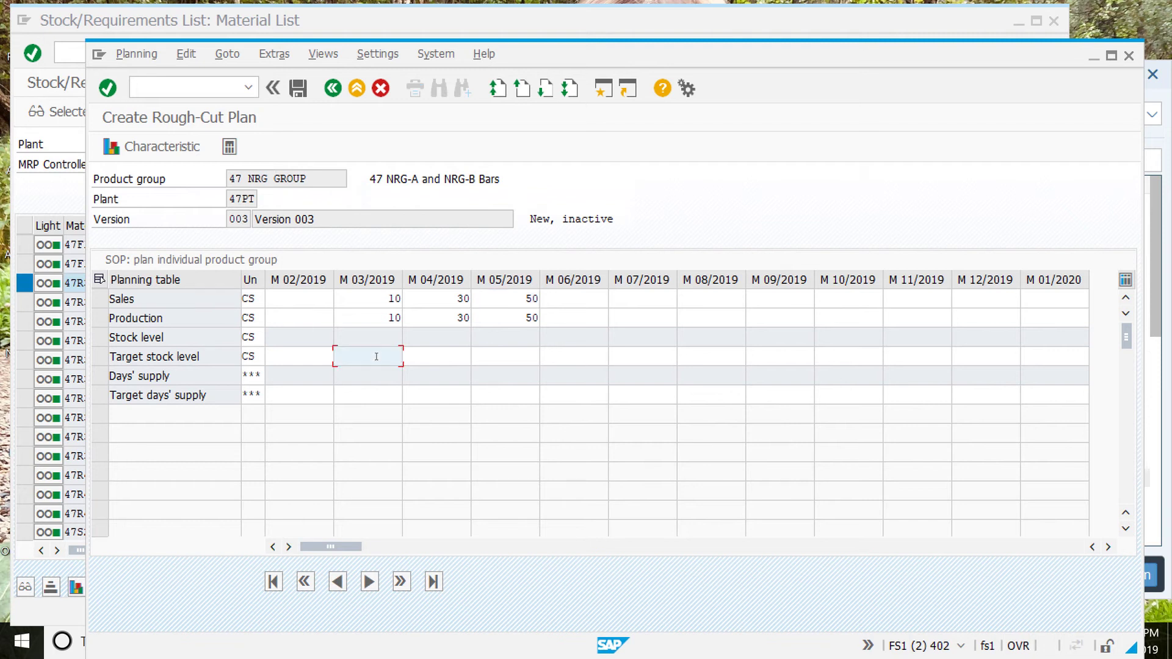
pyautogui.write('5')
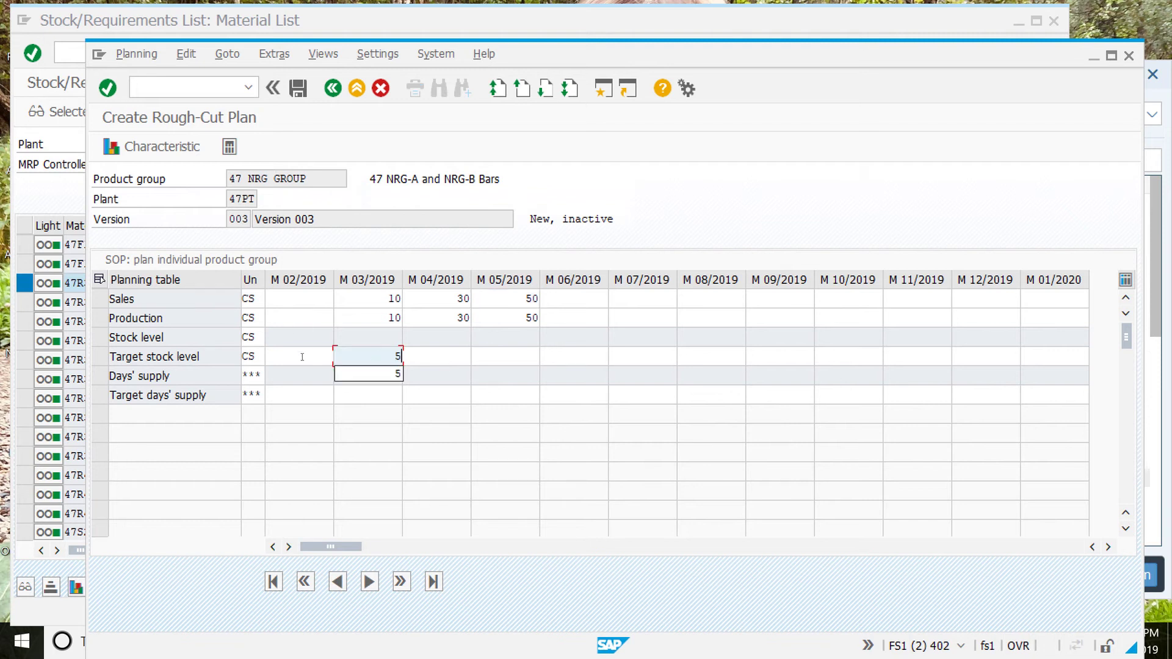
pyautogui.click(434, 357)
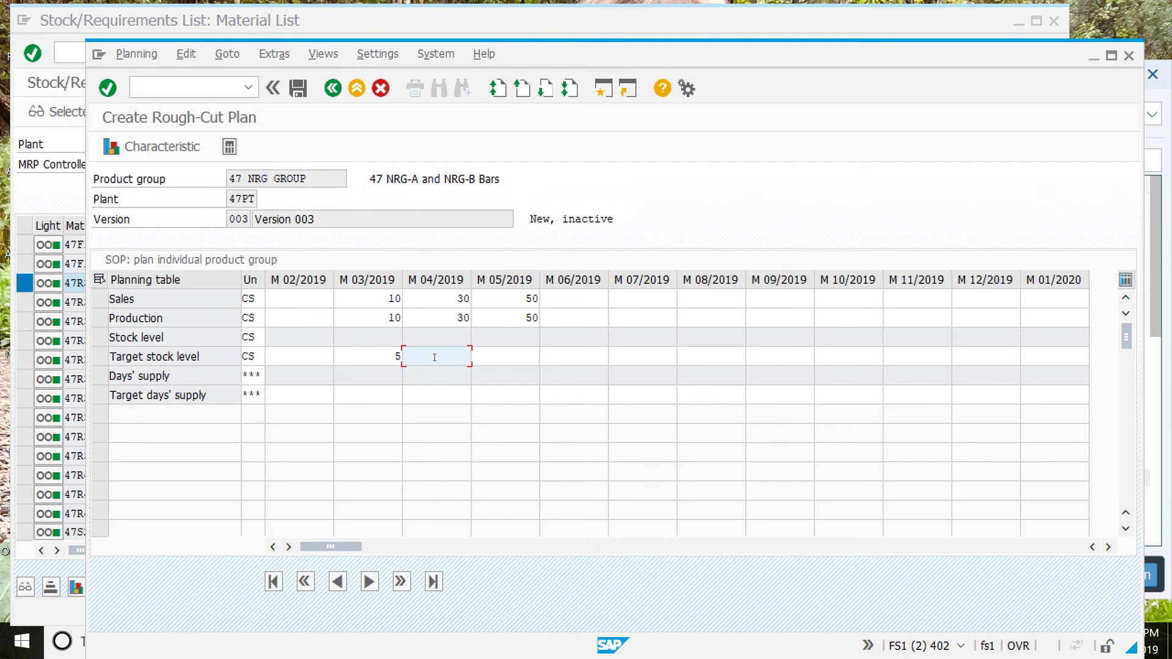
pyautogui.write('15')
pyautogui.click(503, 356)
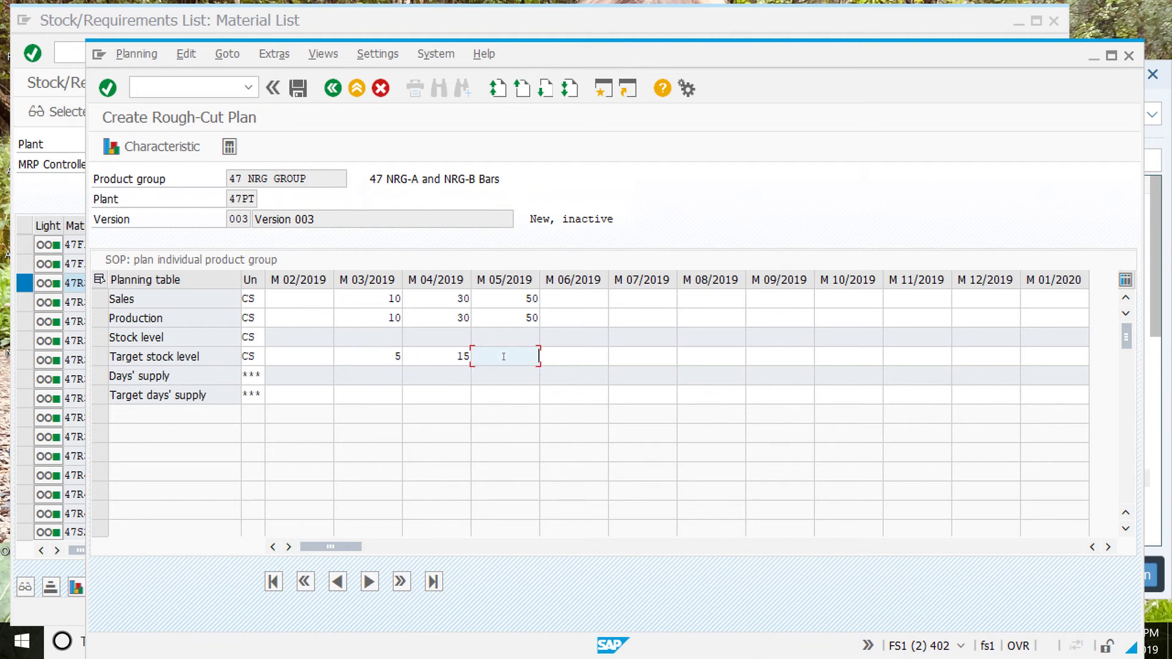
pyautogui.write('25')
# Step: Create the production plan from target stock levels, recalculating production to 15, 40 and 60
pyautogui.click(186, 54)
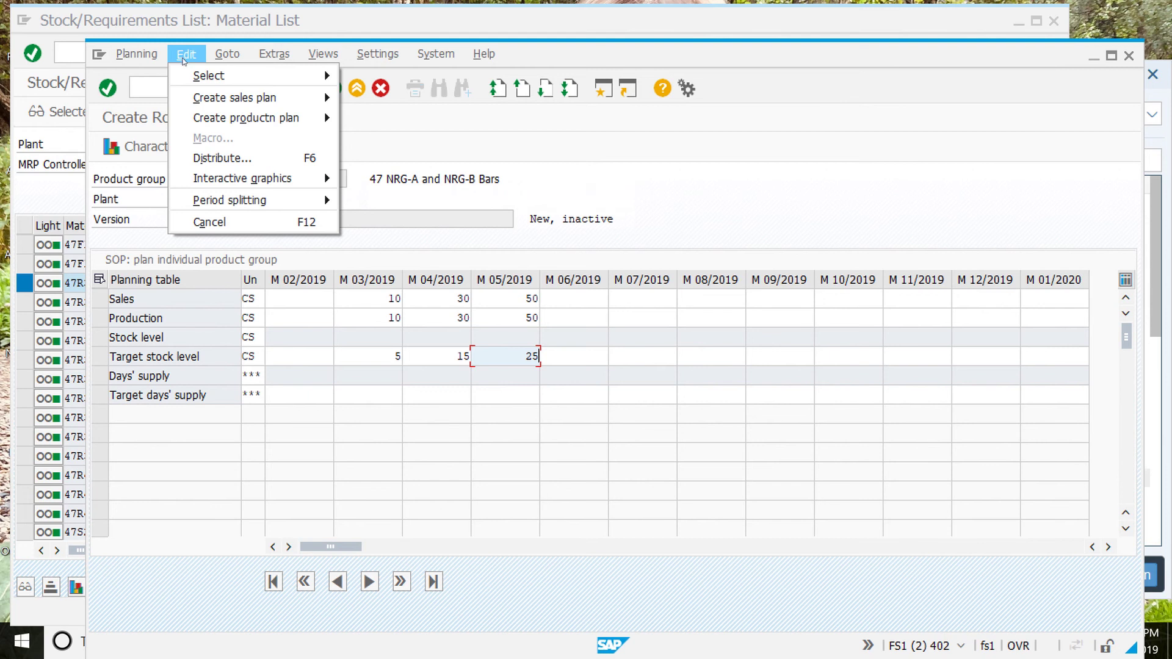
pyautogui.moveTo(250, 120)
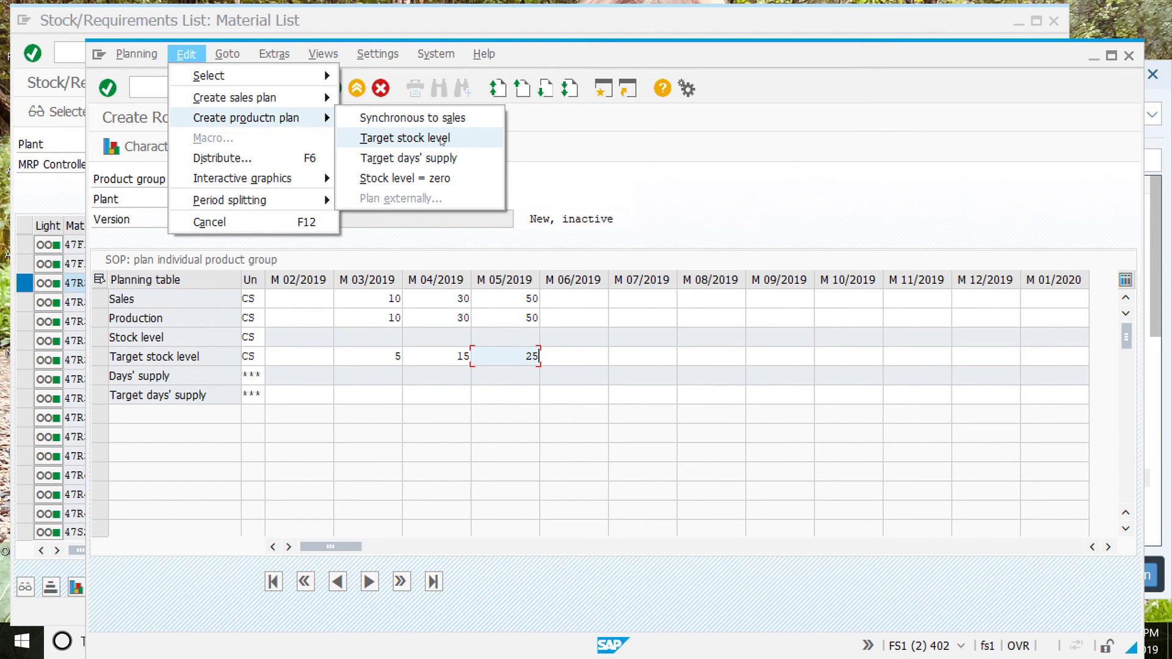
pyautogui.click(441, 138)
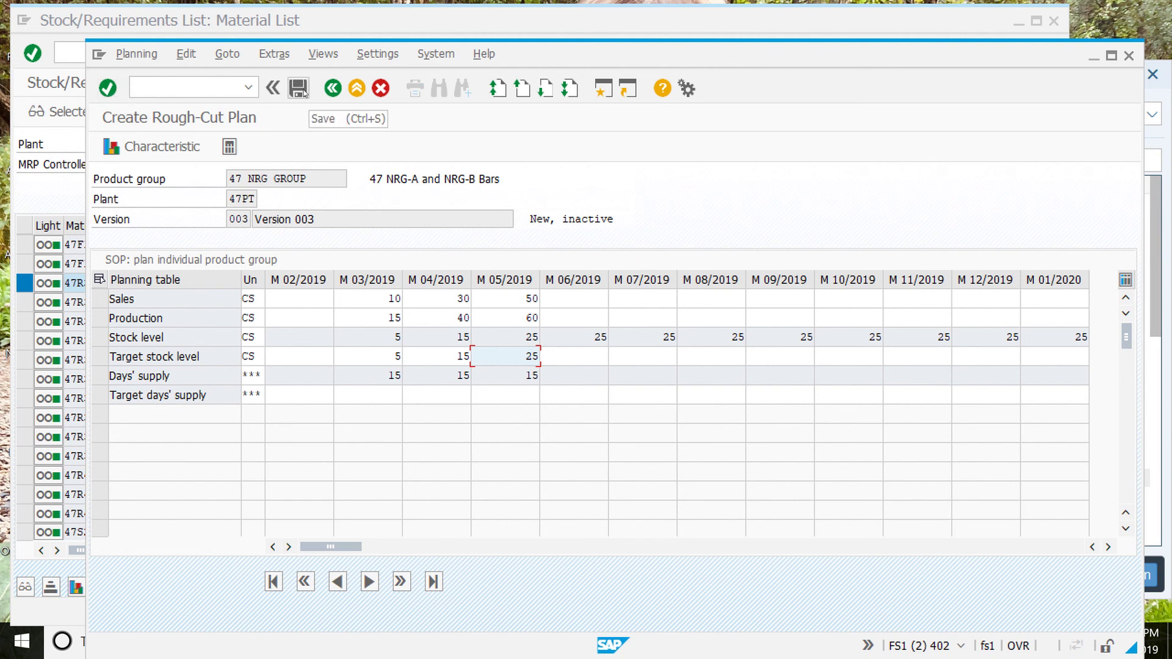
# Step: Save the rough-cut plan as version 003
pyautogui.click(302, 90)
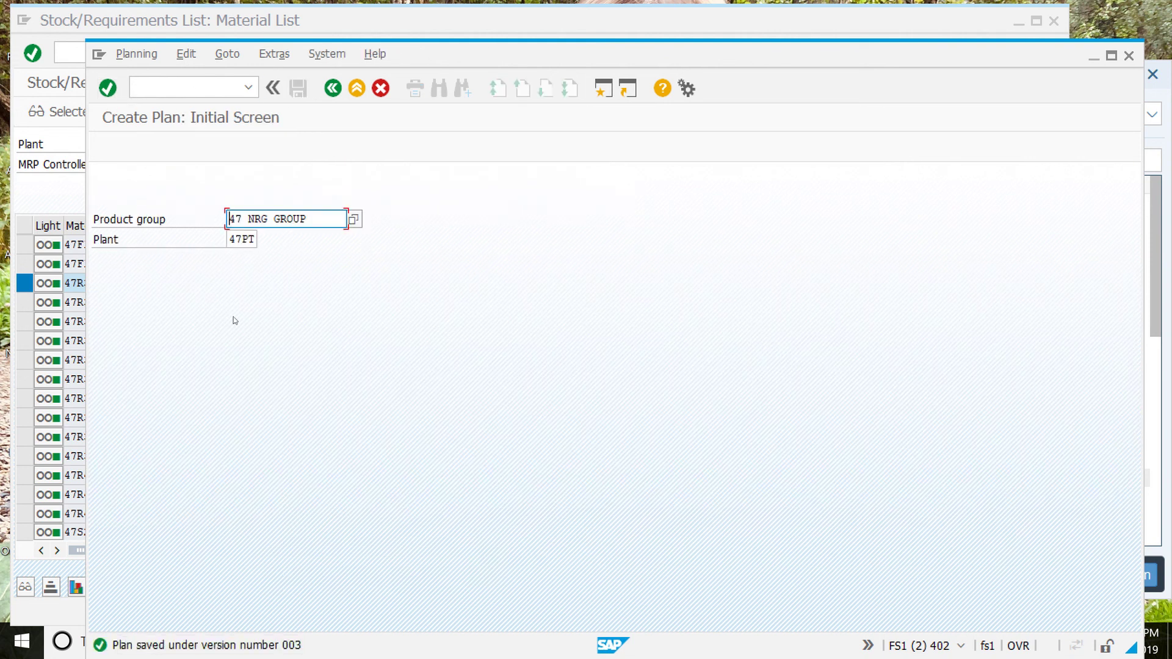